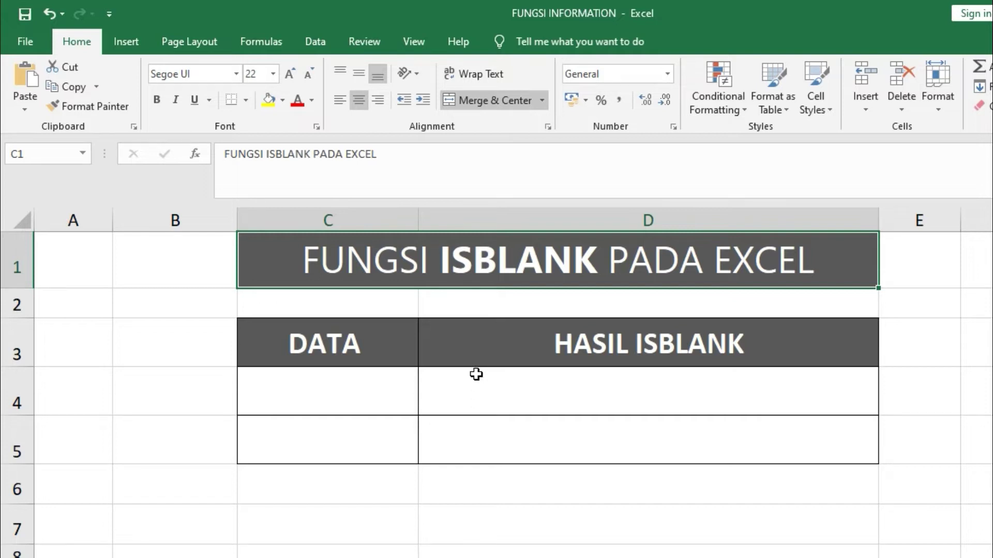
- Enter the formula =ISBLANK(C4) in cell D4 and review it
{"action": "left_click", "coordinate": [616, 393]}
{"action": "type", "text": "="}
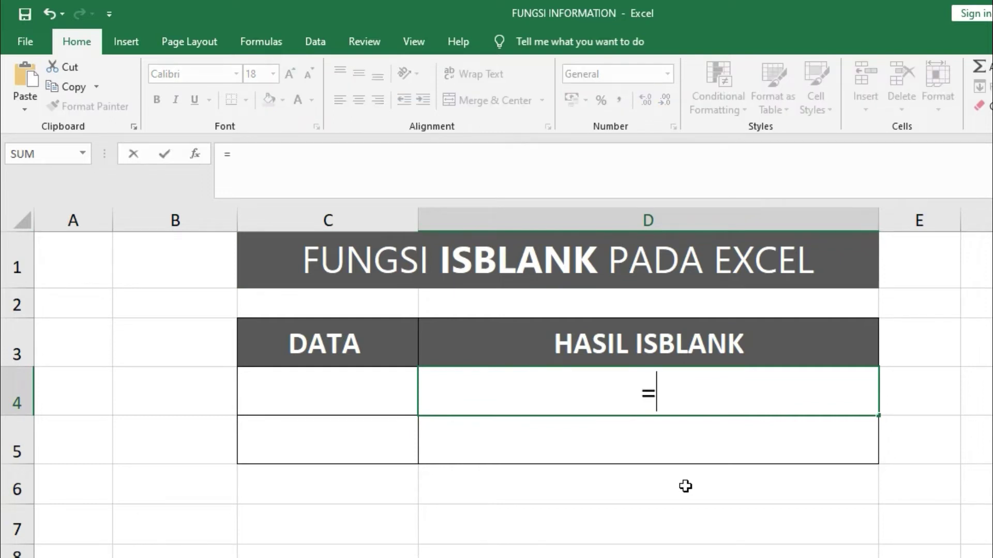
{"action": "type", "text": "ISBLANK"}
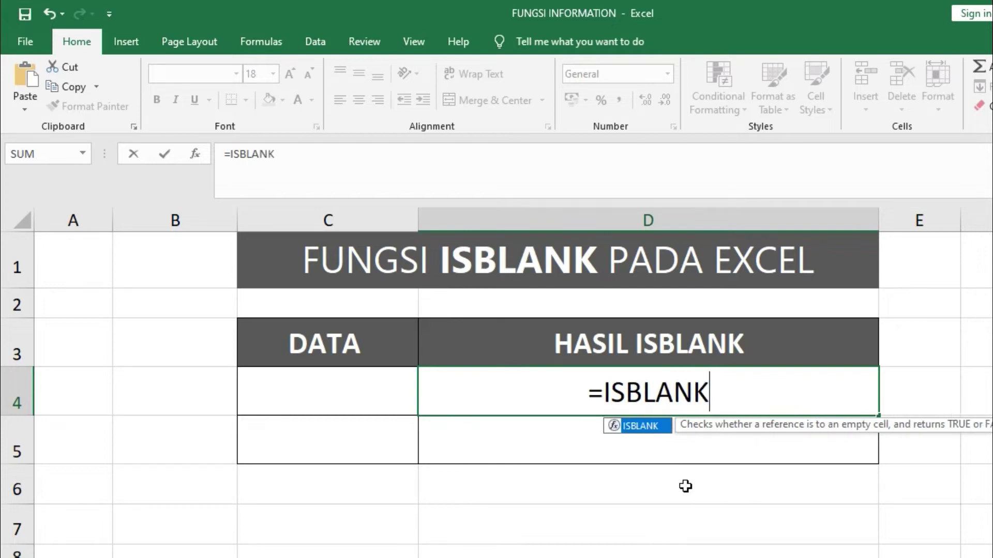
{"action": "type", "text": "("}
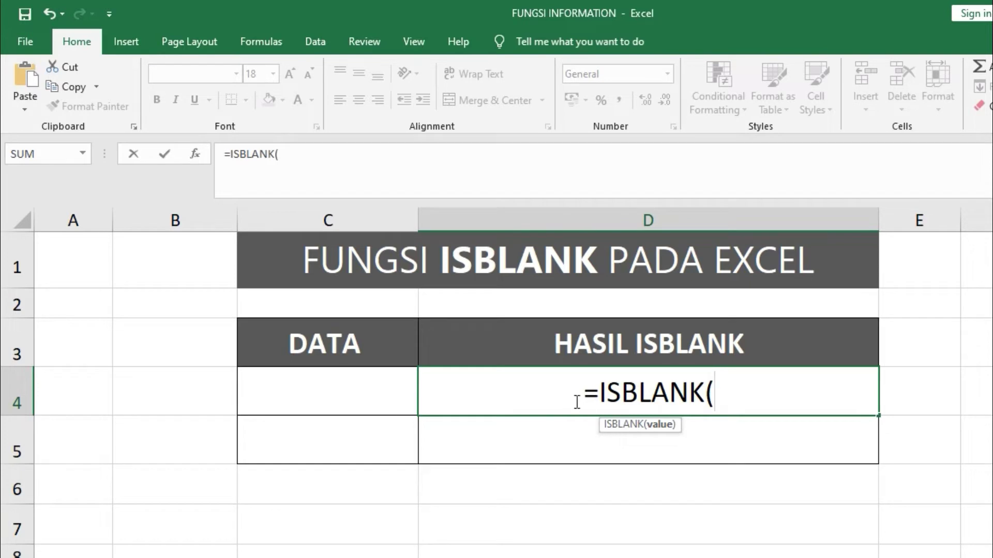
{"action": "left_click", "coordinate": [366, 381]}
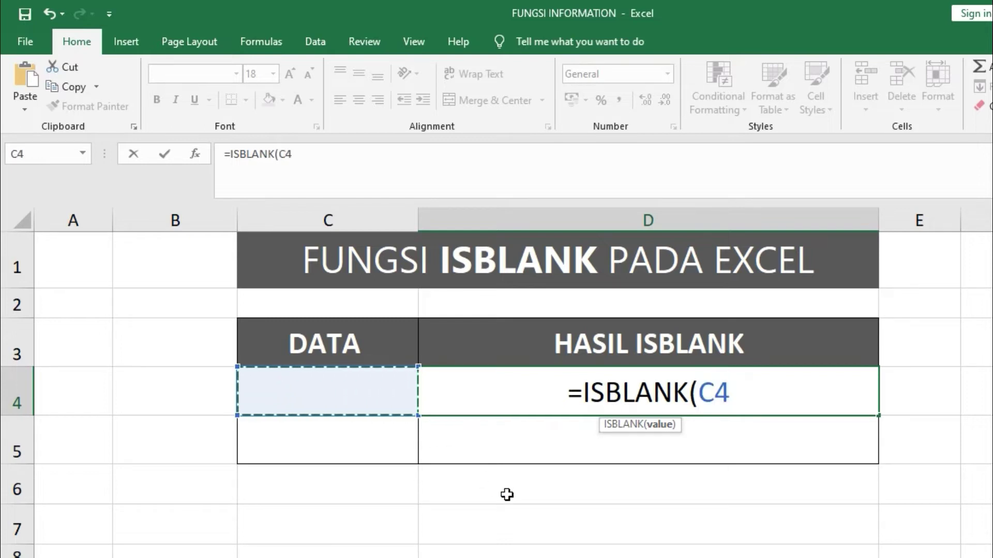
{"action": "type", "text": ")"}
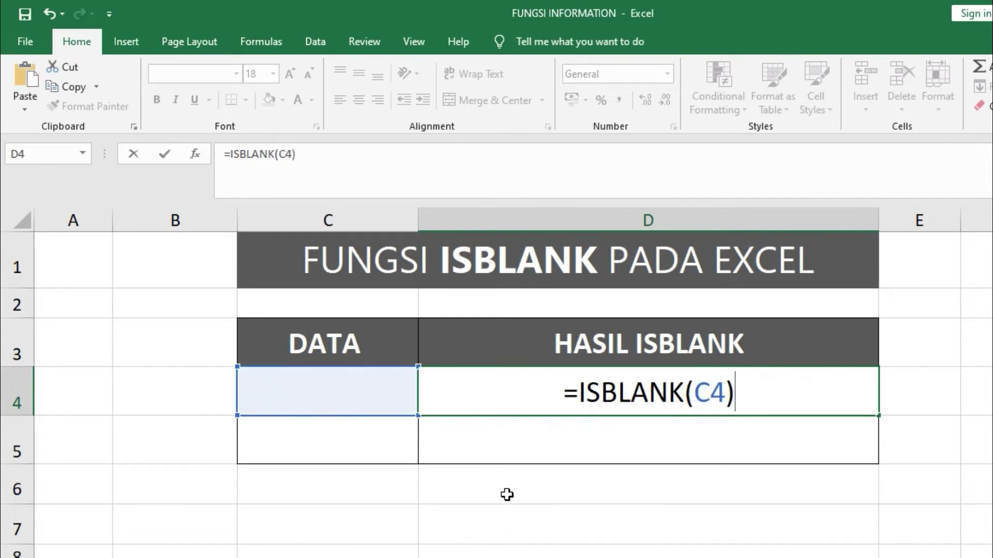
{"action": "key", "text": "Return"}
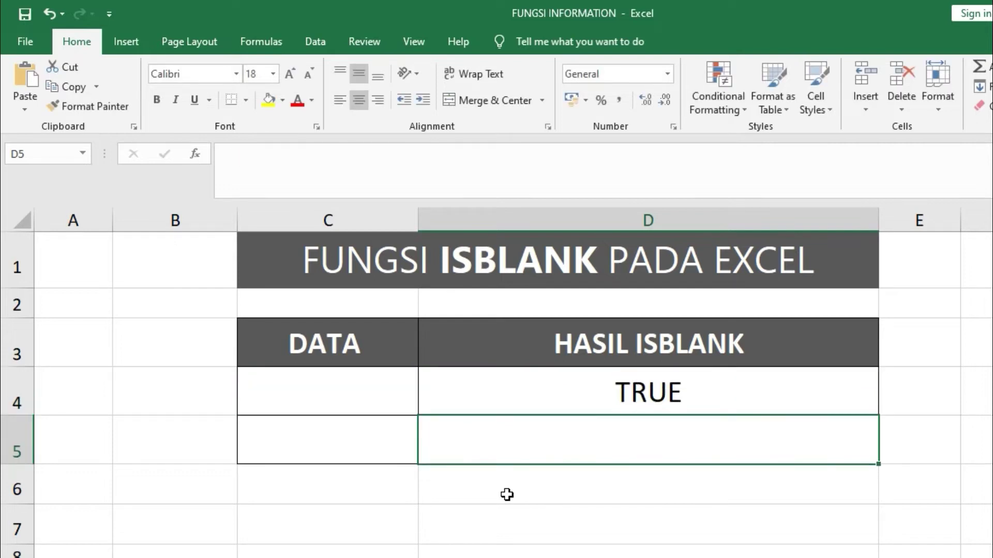
{"action": "left_click", "coordinate": [619, 403]}
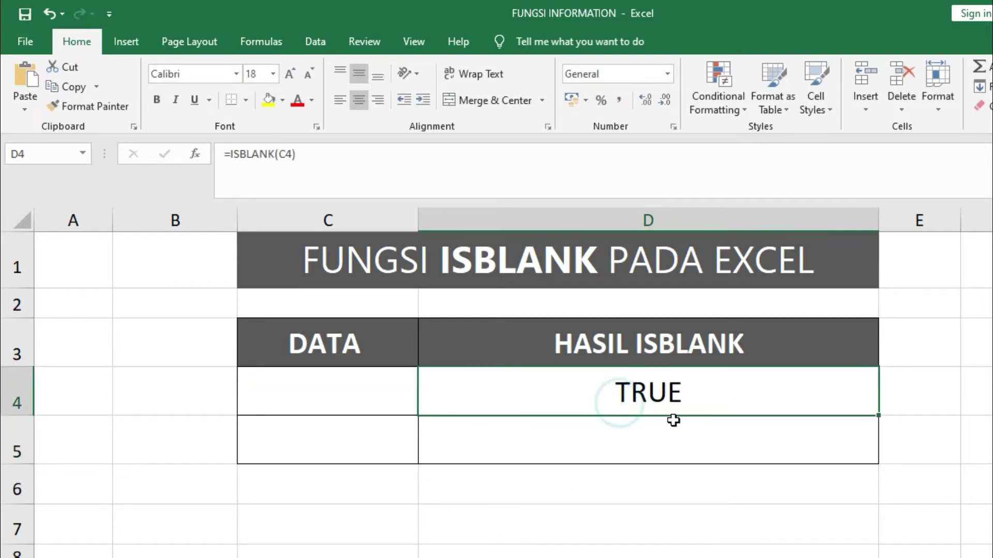
{"action": "double_click", "coordinate": [680, 398]}
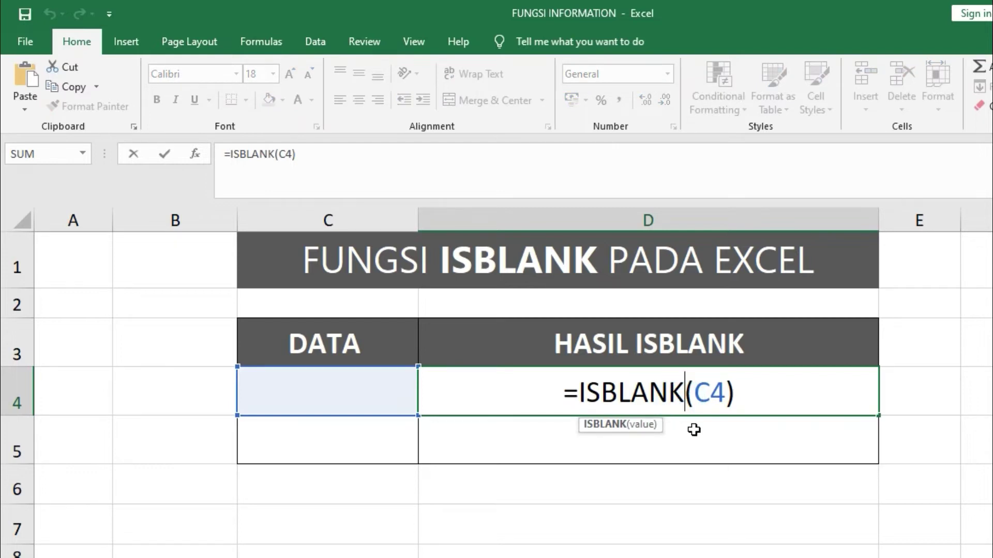
{"action": "key", "text": "Return"}
- Enter 4 in cell C4 and check the ISBLANK result in D4
{"action": "left_click", "coordinate": [354, 388]}
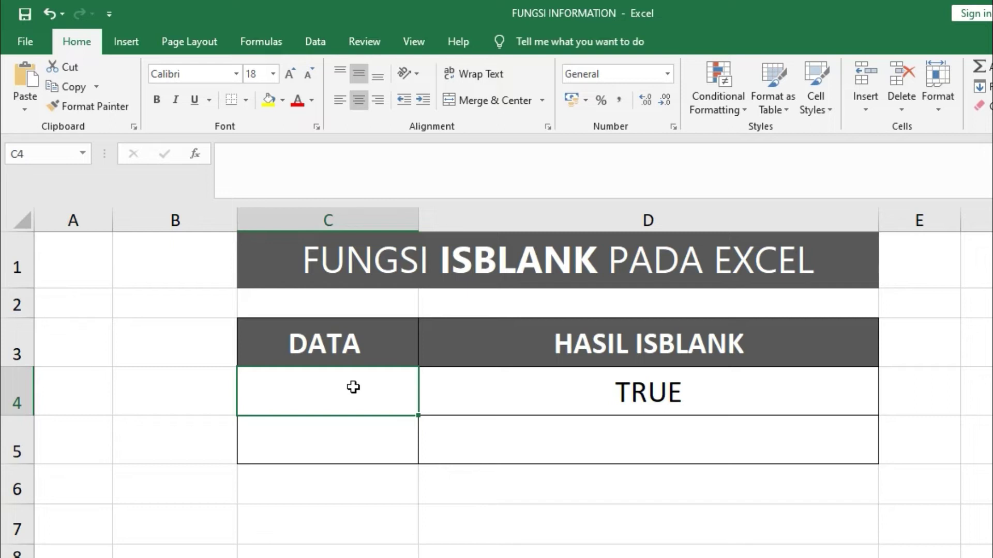
{"action": "type", "text": "4"}
{"action": "left_click", "coordinate": [384, 480]}
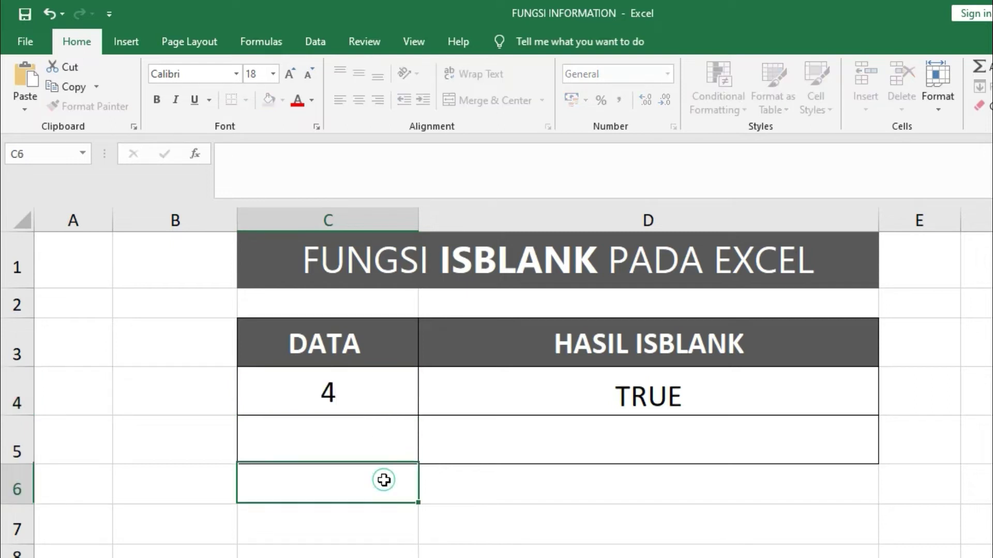
{"action": "left_click", "coordinate": [599, 408]}
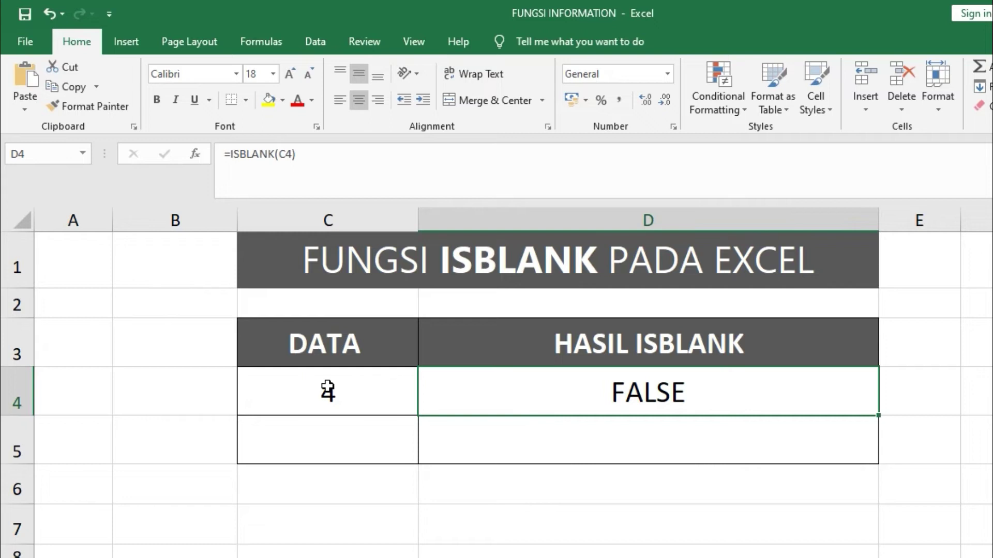
- Clear the contents of cell C4 to test the ISBLANK formula on an empty cell
{"action": "left_click", "coordinate": [359, 403]}
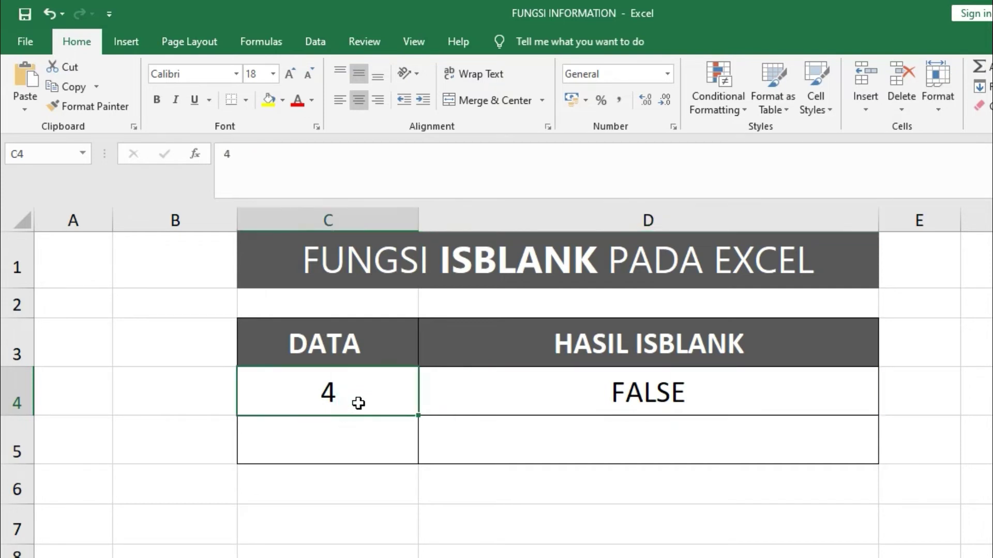
{"action": "key", "text": "BackSpace"}
{"action": "left_click", "coordinate": [643, 433]}
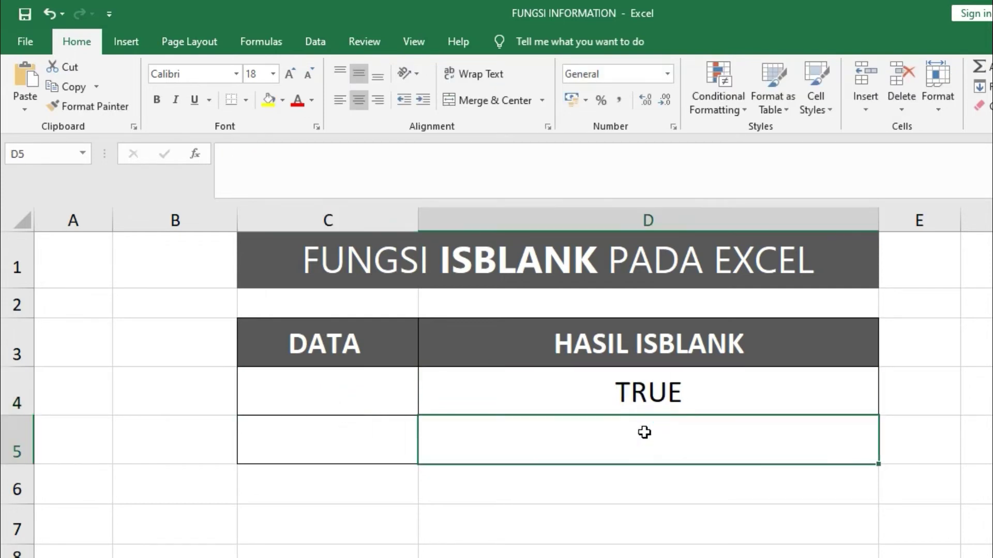
- Enter the letter T in cell C4 to test the ISBLANK formula with text
{"action": "left_click", "coordinate": [358, 392]}
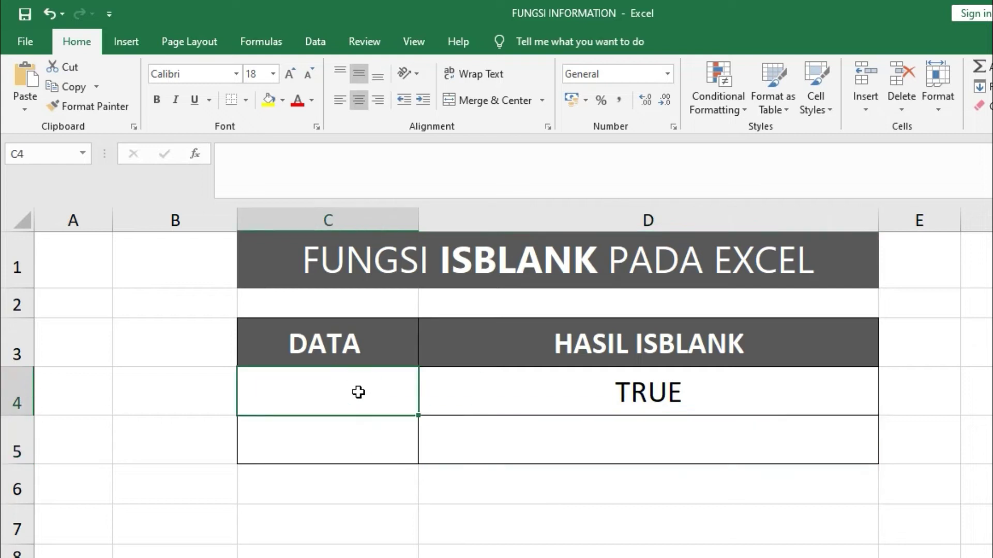
{"action": "type", "text": "T"}
{"action": "left_click", "coordinate": [488, 446]}
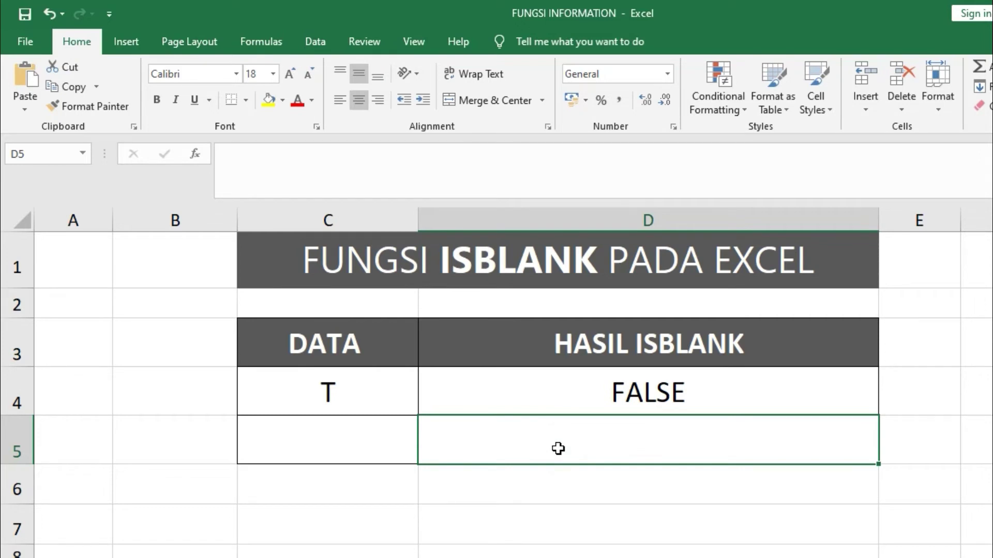
- Start an IF formula in cell D5 with ISBLANK(C5) as its logical test
{"action": "type", "text": "="}
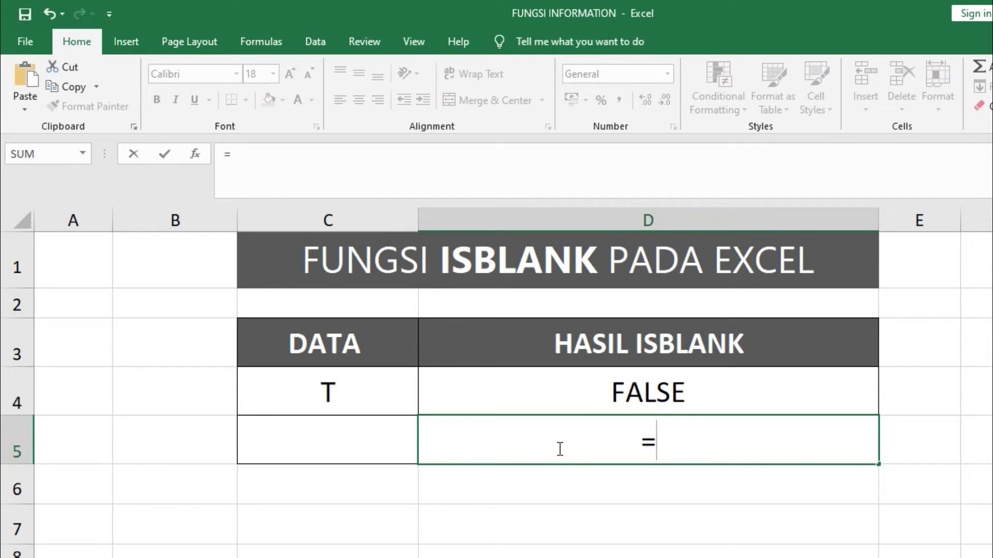
{"action": "type", "text": "IF("}
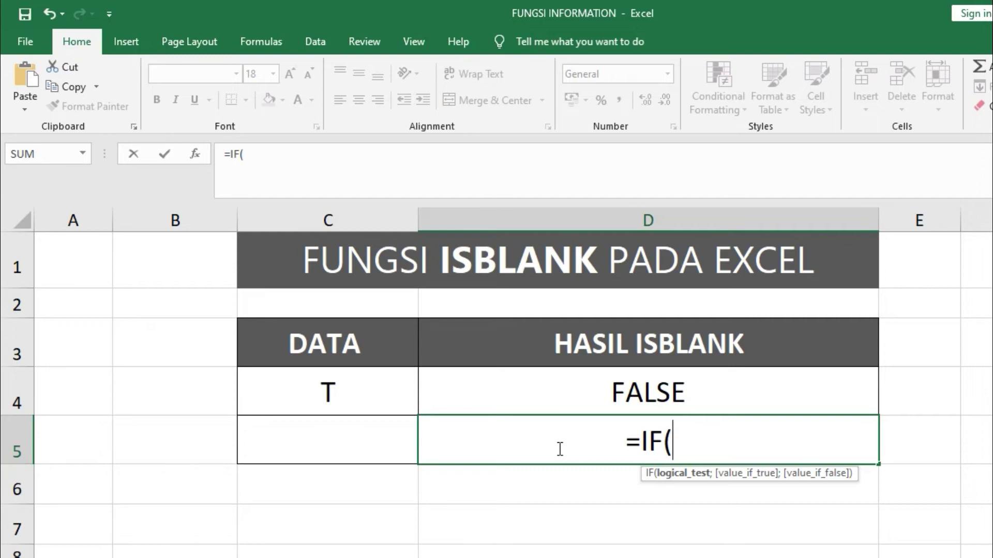
{"action": "type", "text": "ISBLANK"}
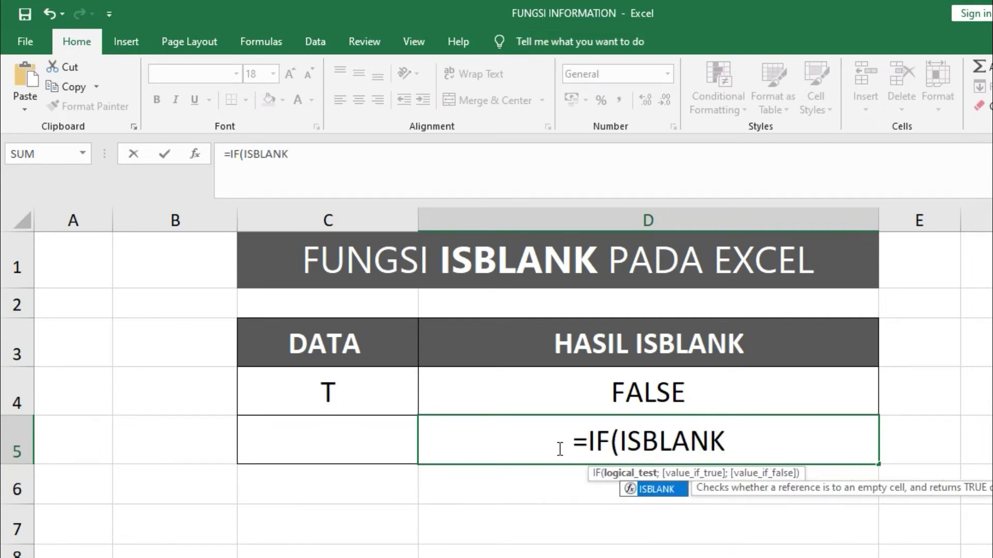
{"action": "type", "text": "("}
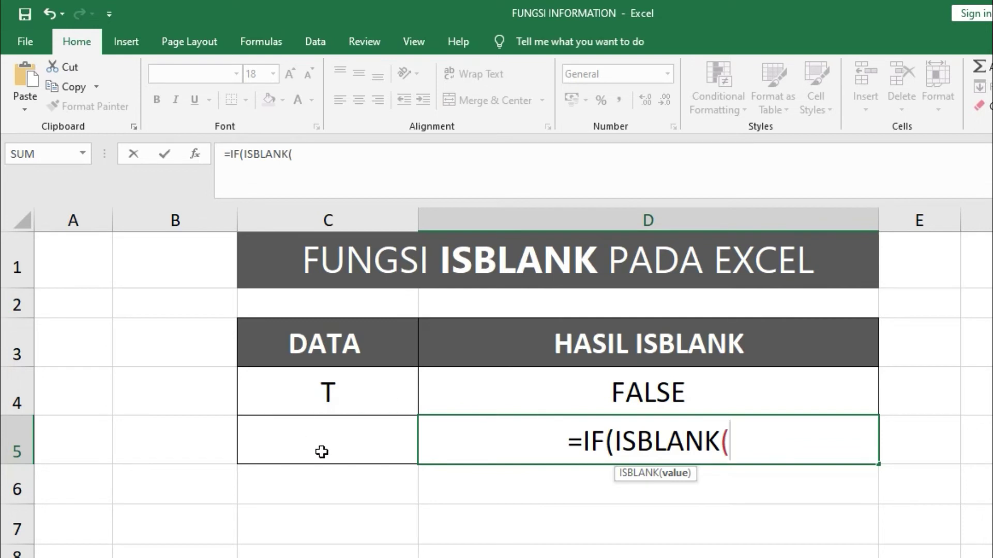
{"action": "left_click", "coordinate": [329, 432]}
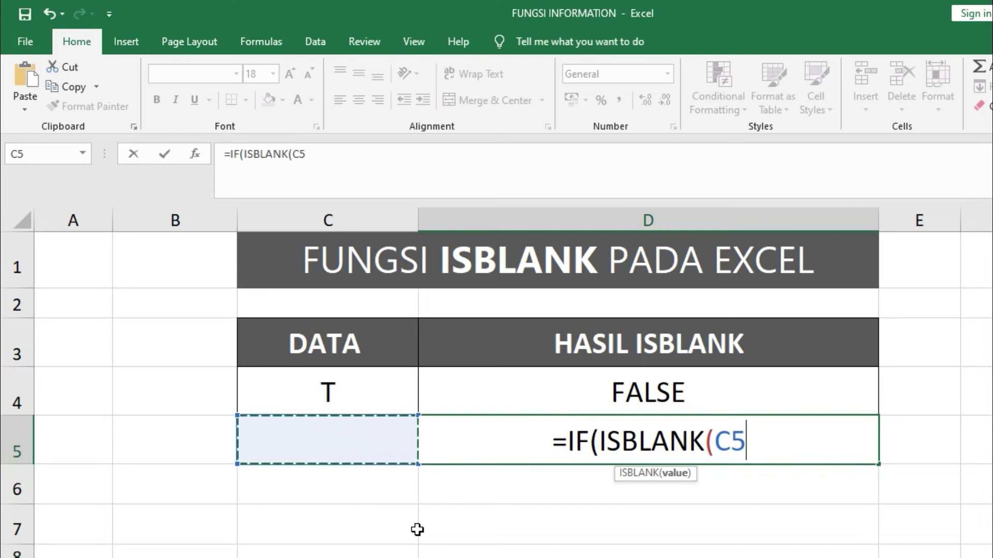
{"action": "type", "text": ")"}
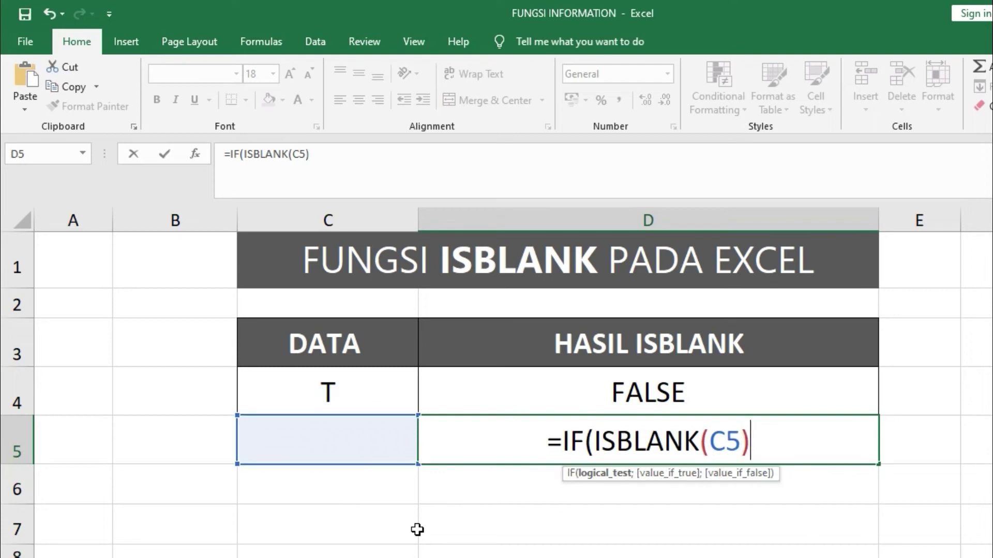
- Add "CELL KOSONG" as the IF formula's value for a true result
{"action": "type", "text": ";"}
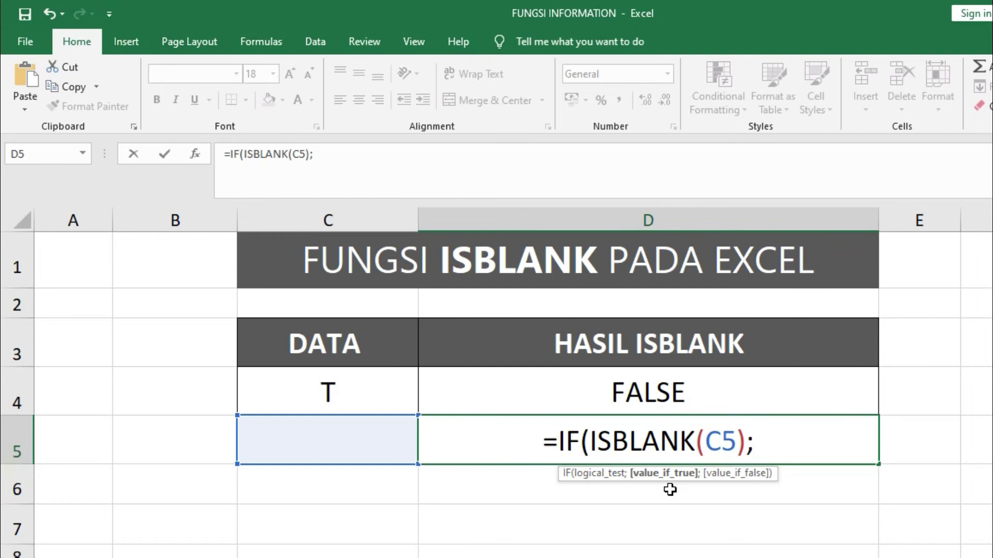
{"action": "type", "text": "\""}
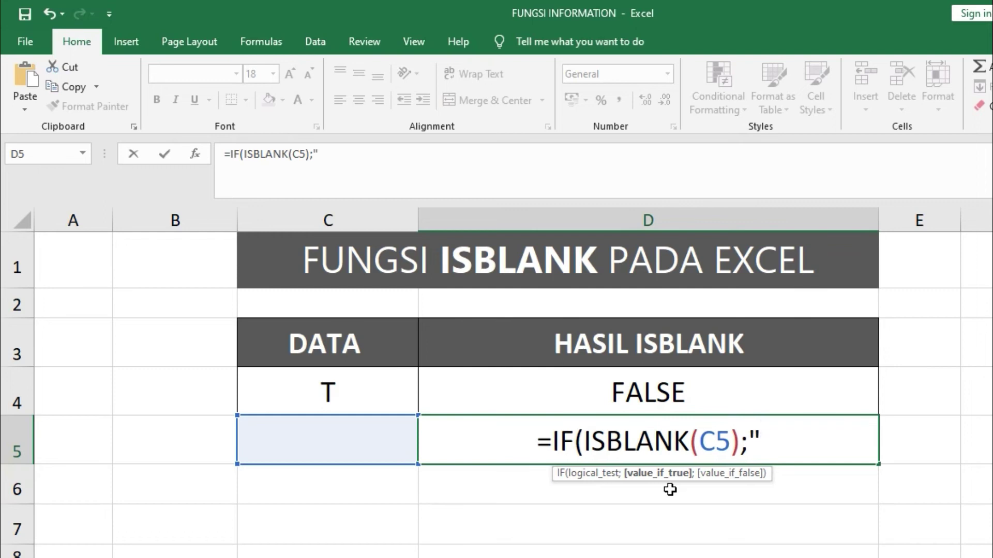
{"action": "type", "text": "CELL"}
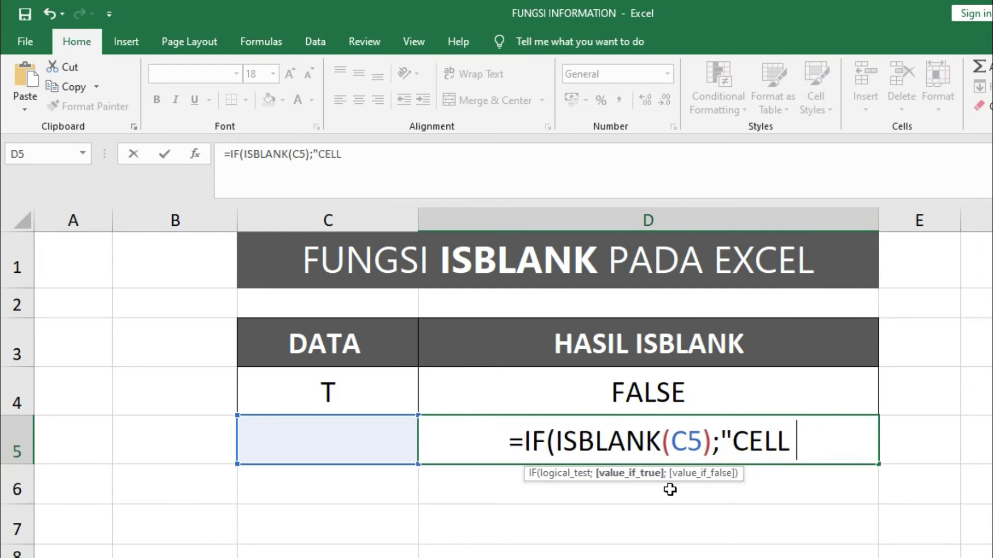
{"action": "type", "text": " KOSO"}
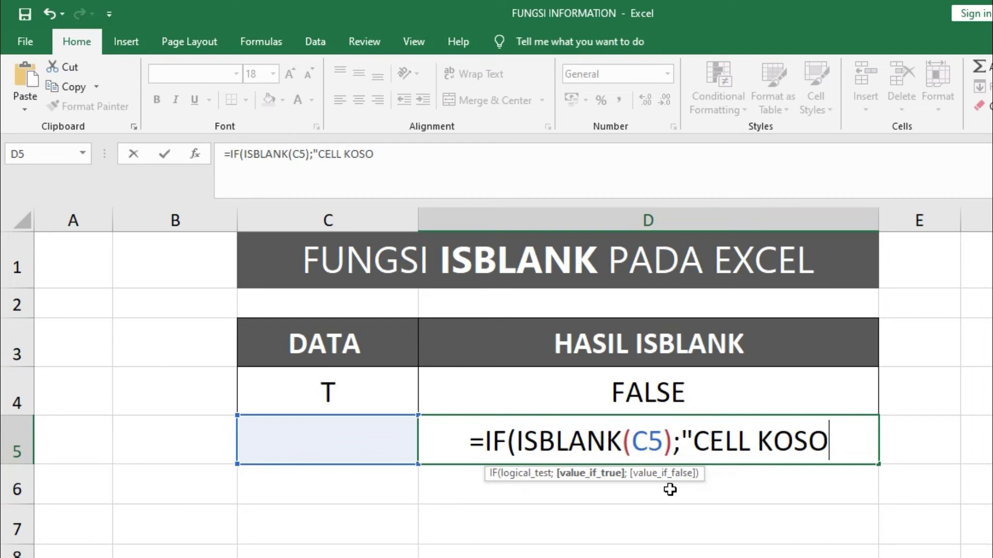
{"action": "type", "text": "NG"}
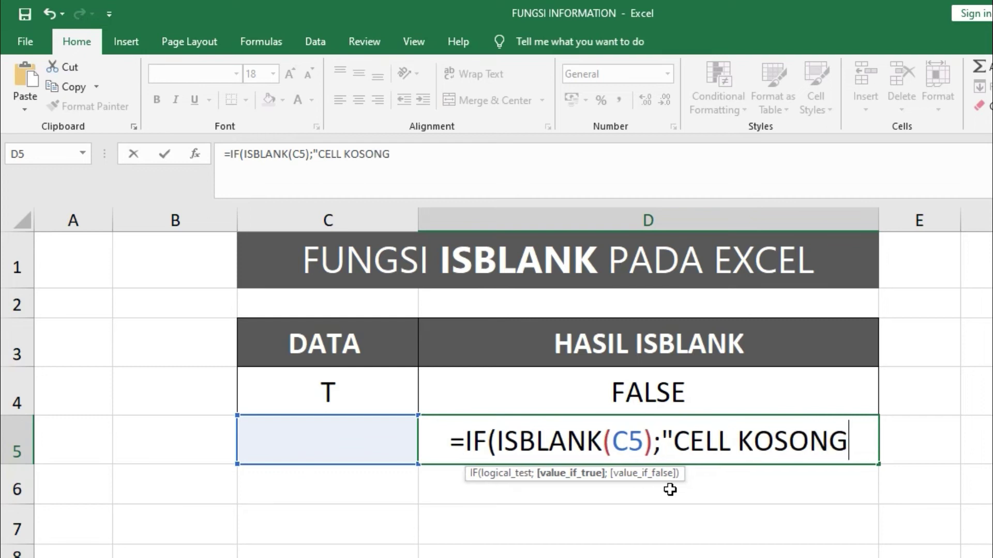
{"action": "type", "text": "\""}
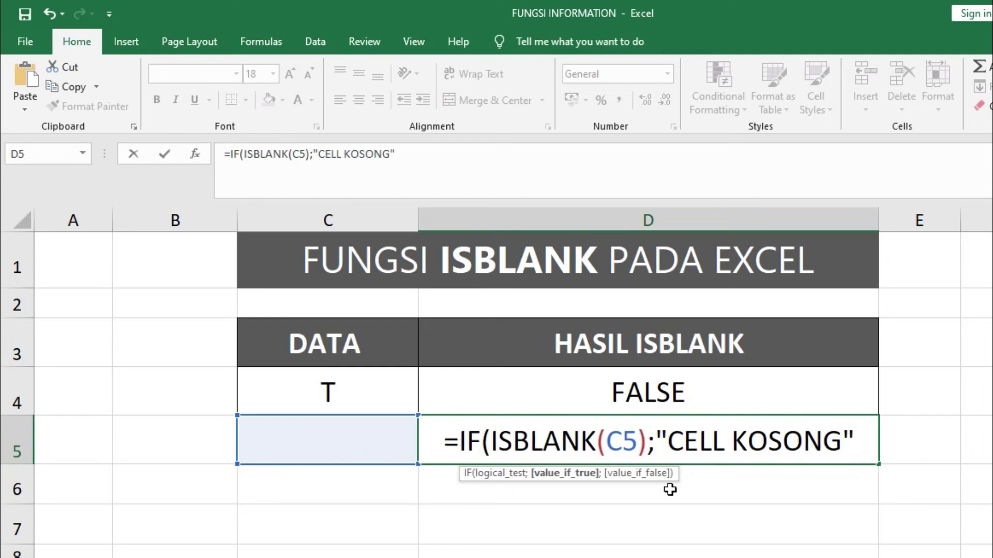
- Complete the D5 formula with "TIDAK KOSONG" as the value for a false result and review it
{"action": "type", "text": ";"}
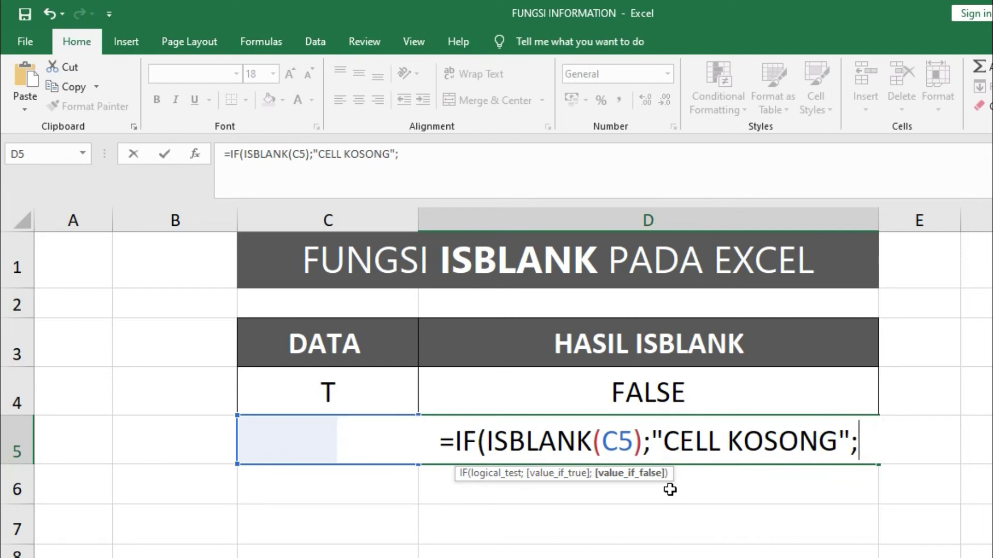
{"action": "type", "text": "\""}
{"action": "type", "text": "TI"}
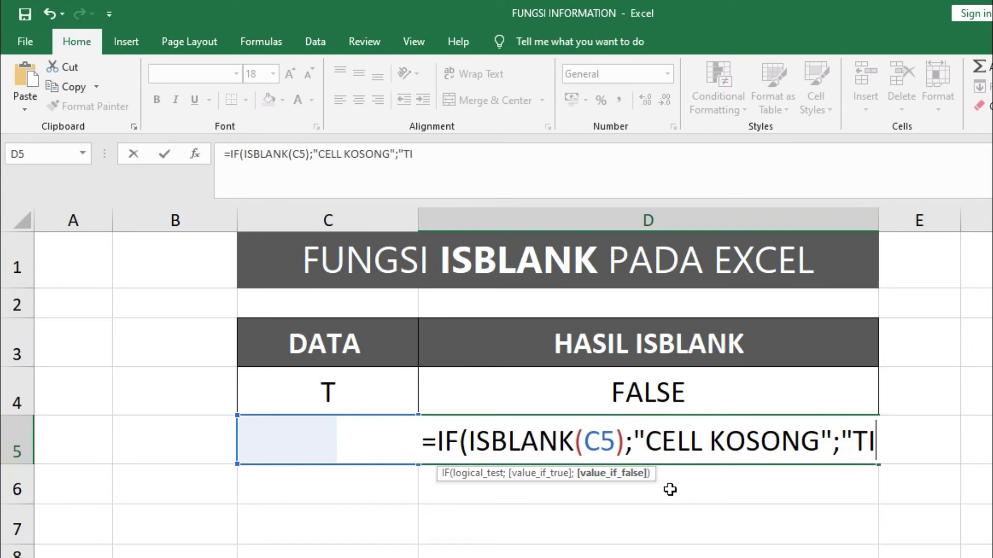
{"action": "type", "text": "DAK KOSO"}
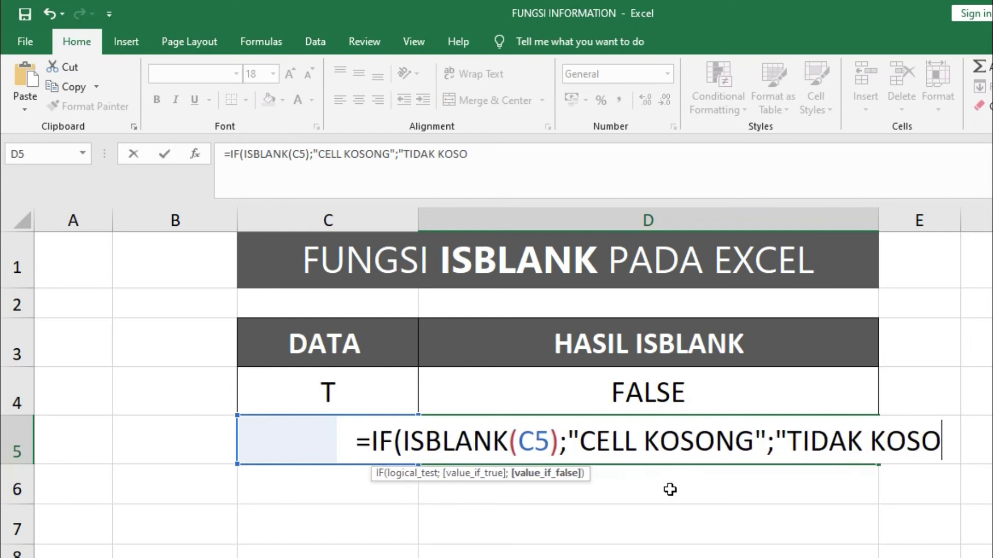
{"action": "type", "text": "NG\""}
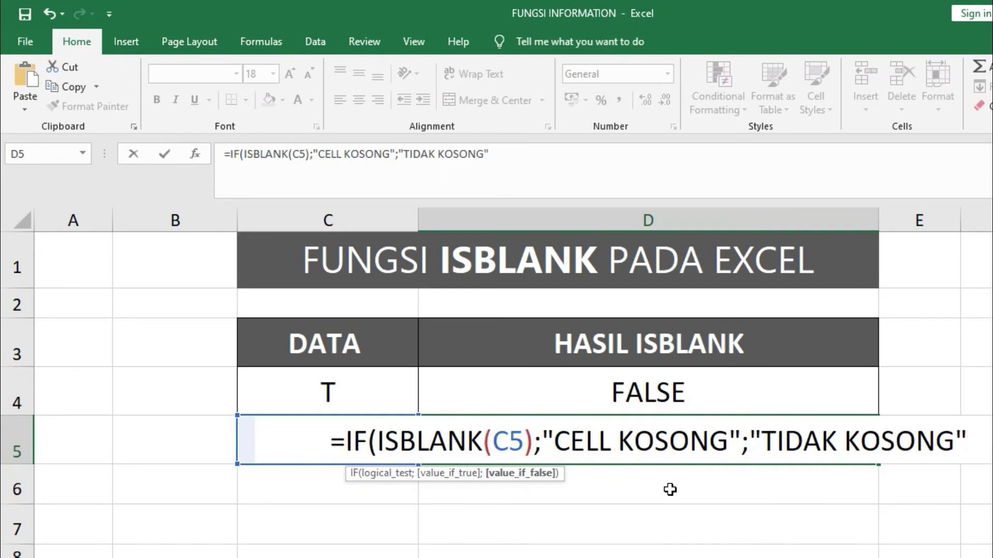
{"action": "type", "text": ")"}
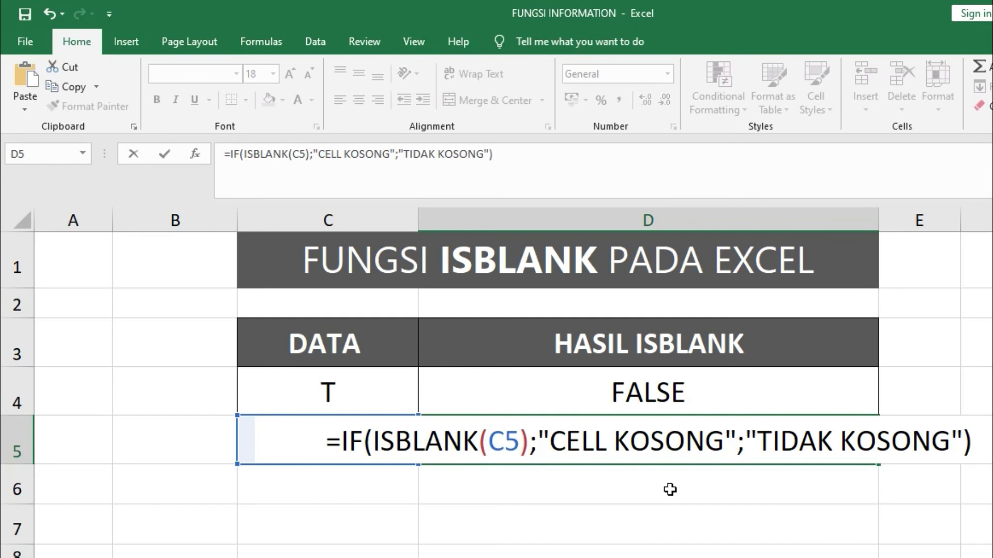
{"action": "key", "text": "Return"}
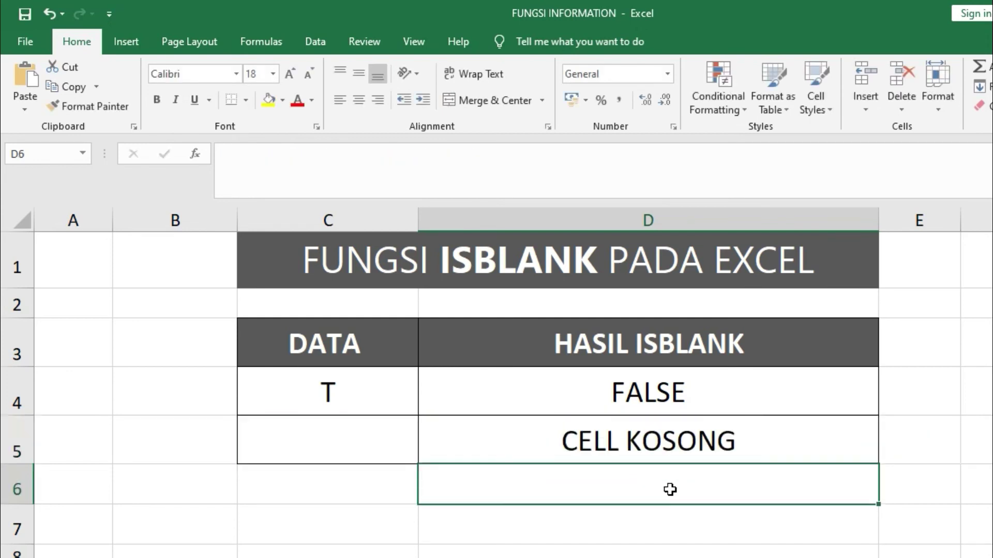
{"action": "key", "text": "Up"}
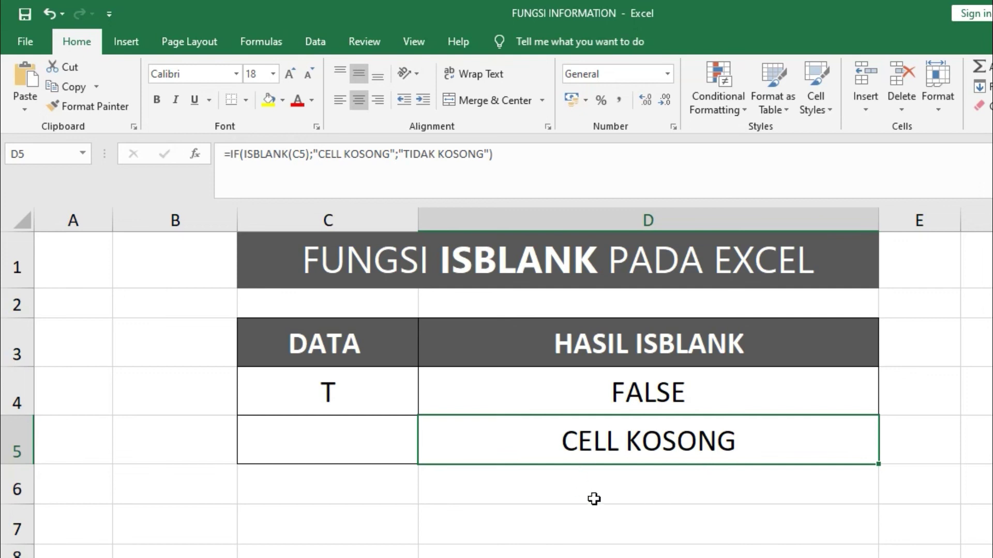
{"action": "double_click", "coordinate": [617, 450]}
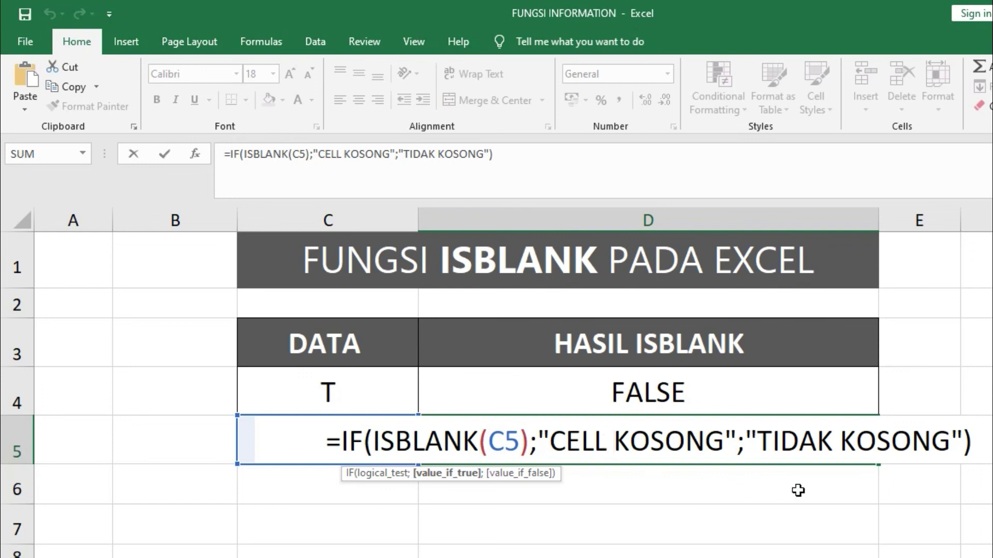
{"action": "key", "text": "Escape"}
{"action": "key", "text": "Return"}
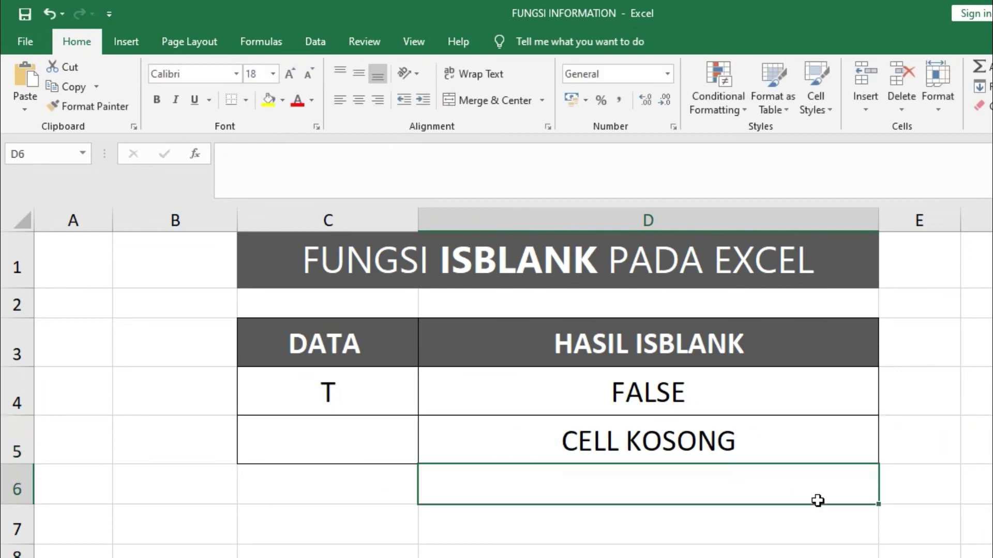
- Enter 4 in cell C5 and check the IF formula's result in D5
{"action": "left_click", "coordinate": [380, 433]}
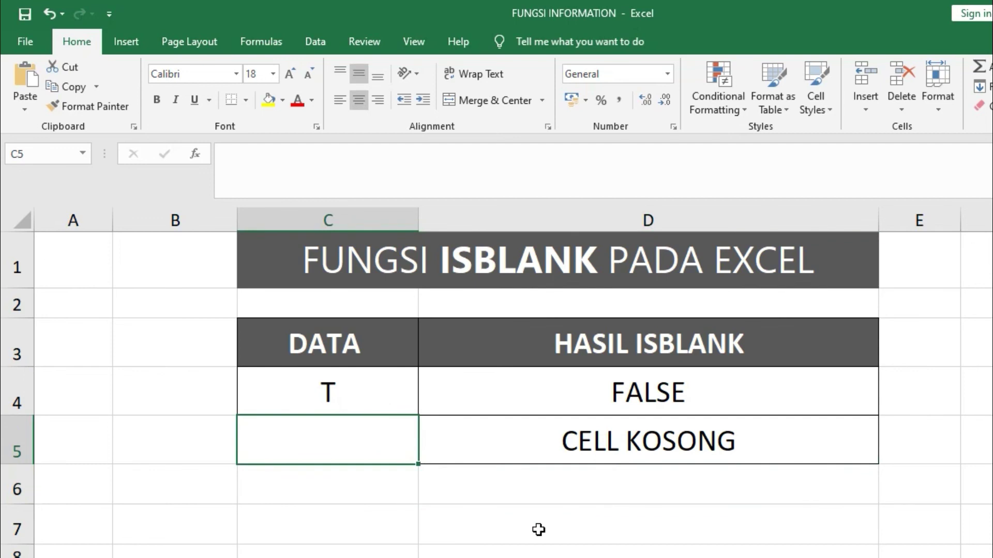
{"action": "type", "text": "4"}
{"action": "left_click", "coordinate": [539, 528]}
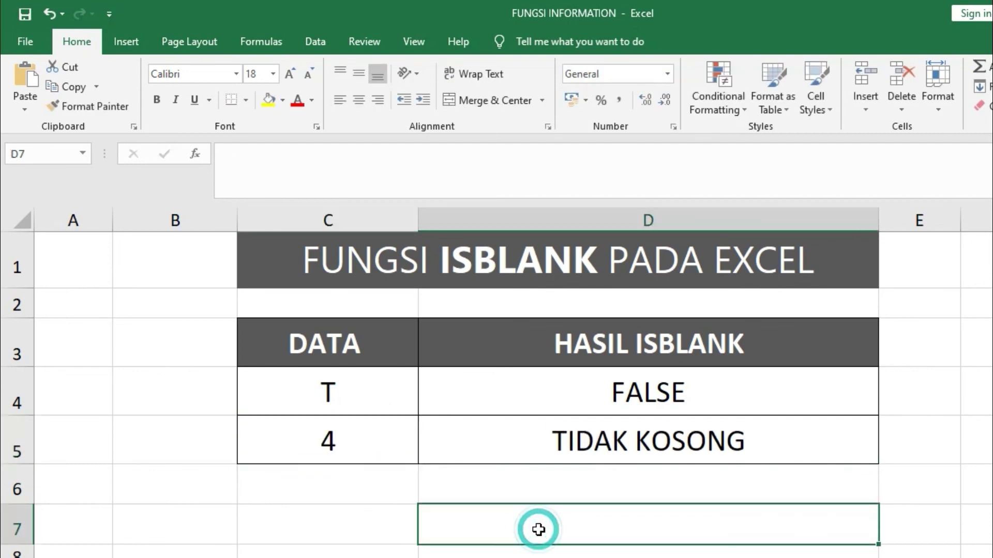
{"action": "left_click", "coordinate": [654, 444]}
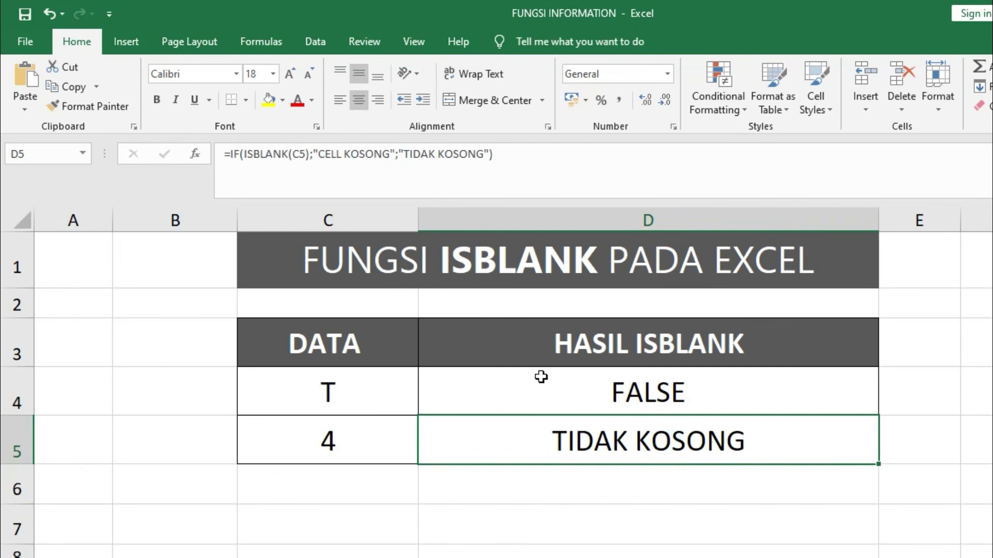
{"action": "left_click", "coordinate": [335, 449]}
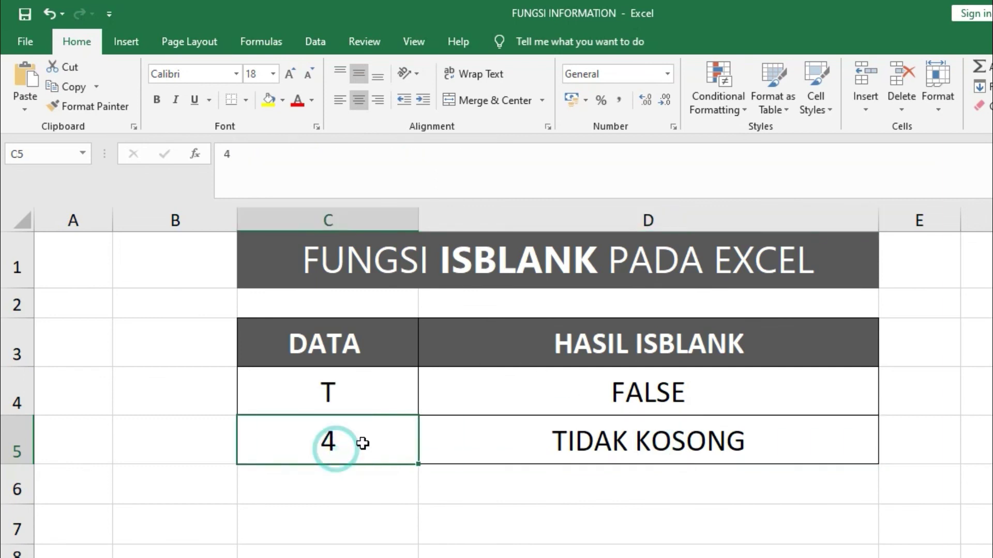